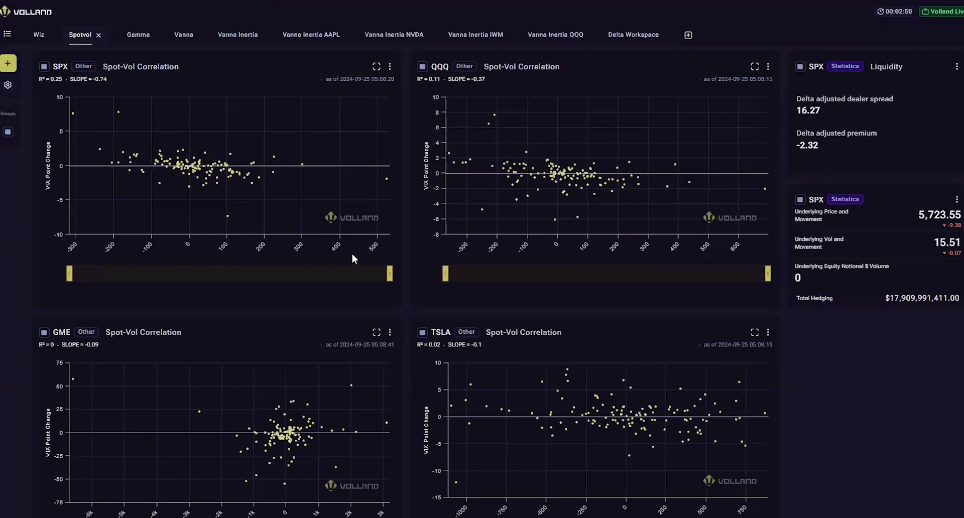
Step: Zoom the SPX Spot-Vol Correlation chart into its left-side points, about -250 to -75
mouse_move(71, 110)
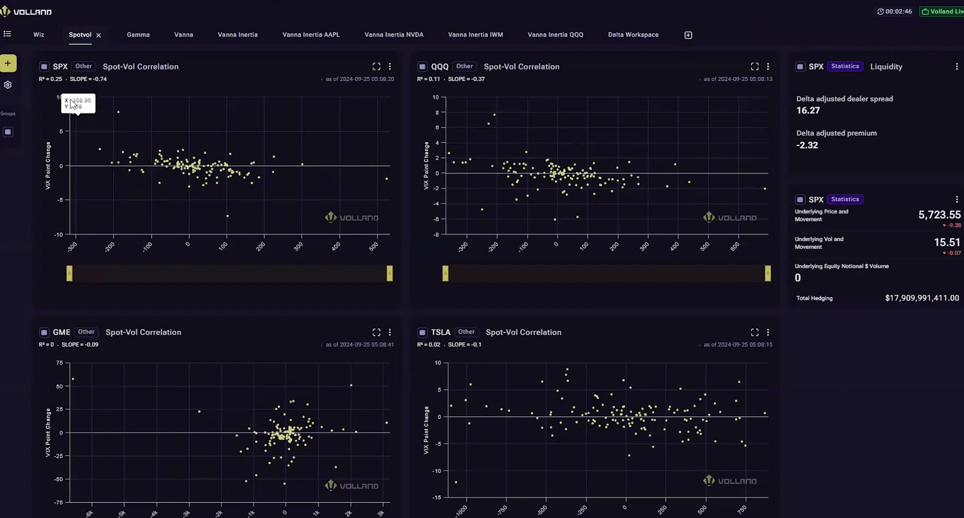
scroll(96, 122, "up", 5)
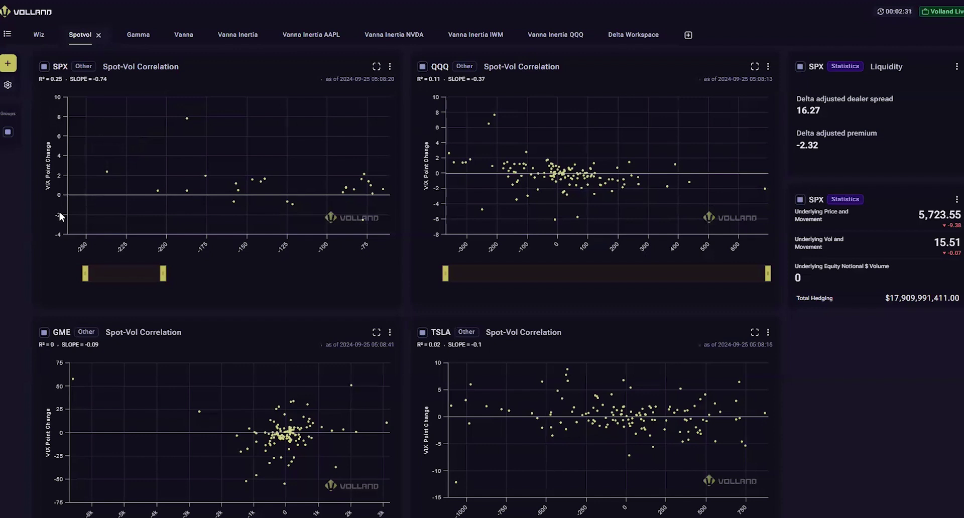
mouse_move(108, 230)
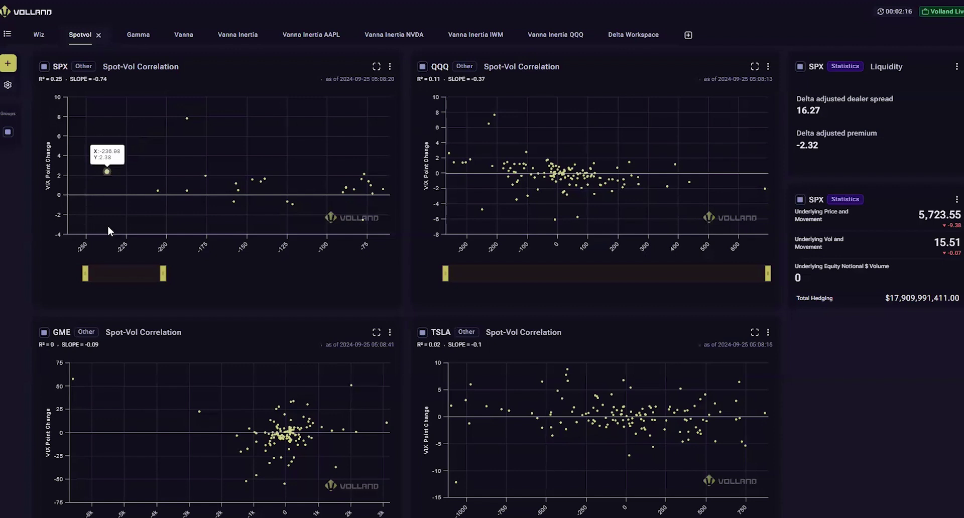
Step: Add a fourth Spot-Vol Correlation chart widget to the Spotvol dashboard and save it
left_click(5, 63)
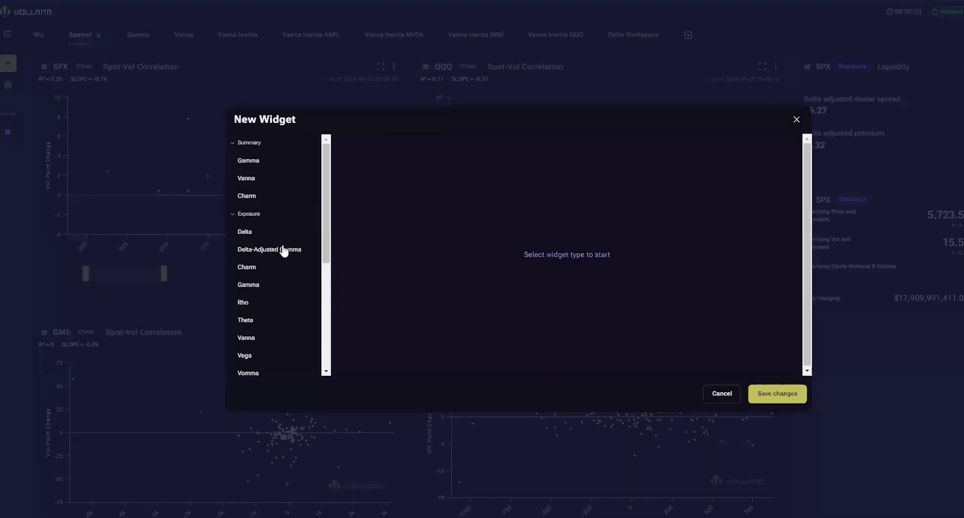
scroll(279, 249, "down", 5)
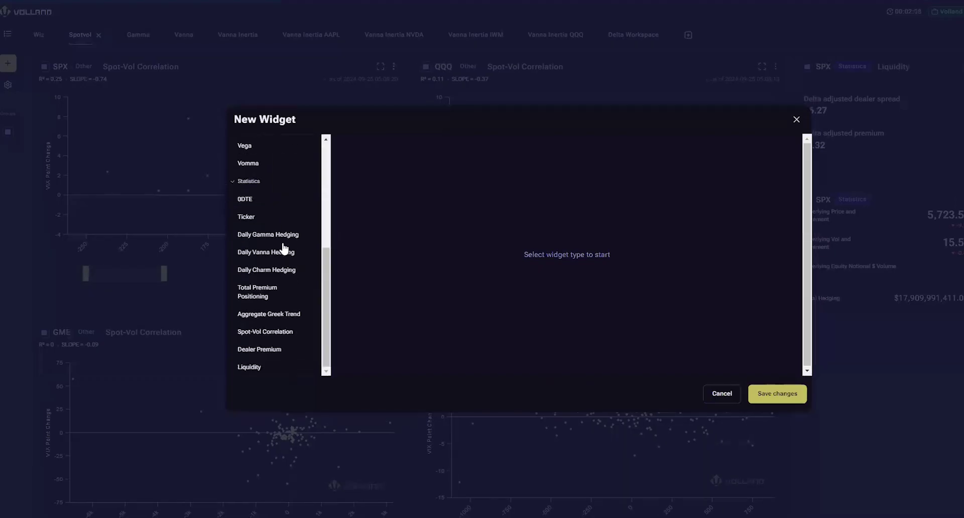
left_click(277, 338)
left_click(419, 167)
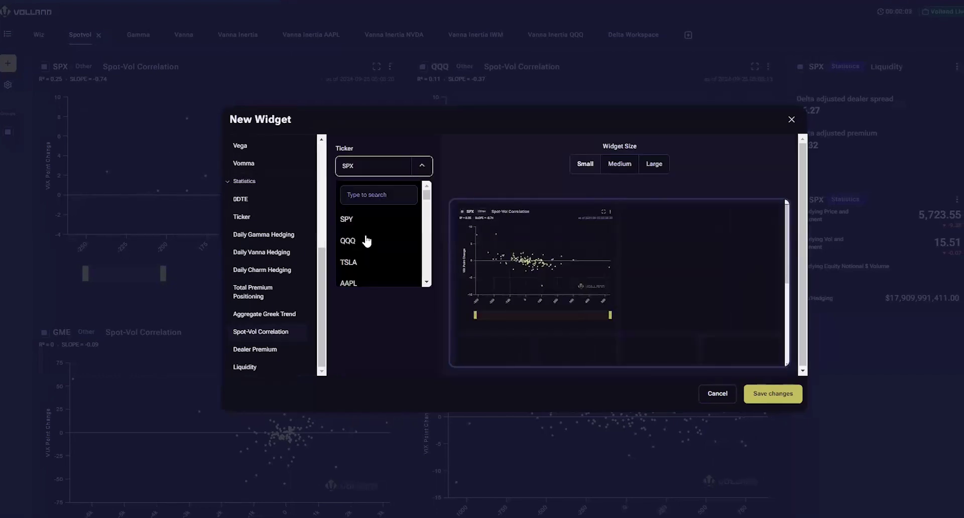
scroll(366, 241, "down", 5)
scroll(368, 256, "up", 5)
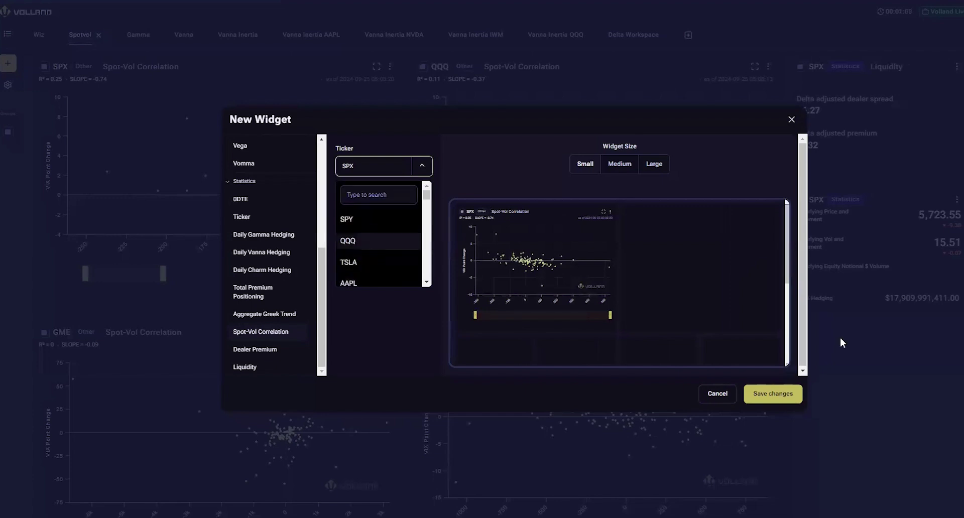
left_click(760, 399)
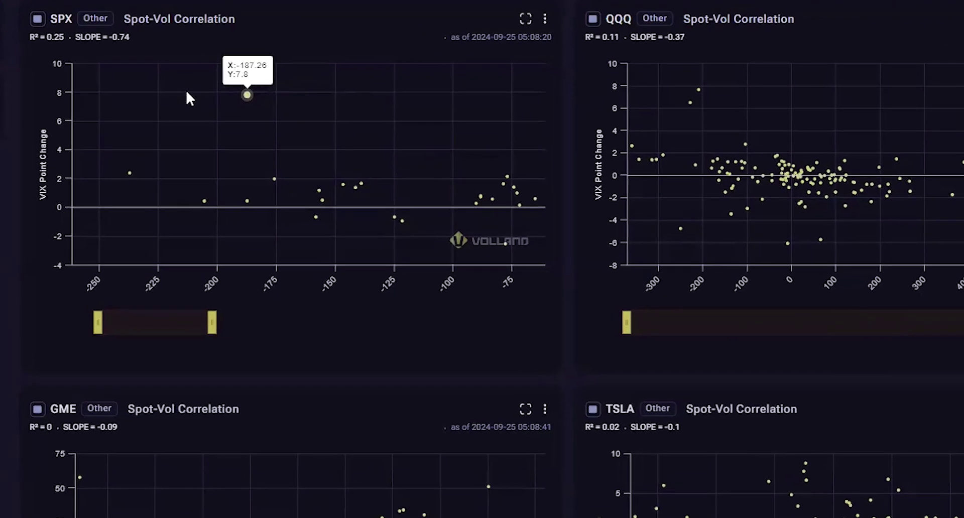
Step: Reset the SPX chart to its full -300 to 500 range and inspect R² 0.25 and slope 0.74
double_click(196, 98)
left_click_drag(39, 30, 62, 30)
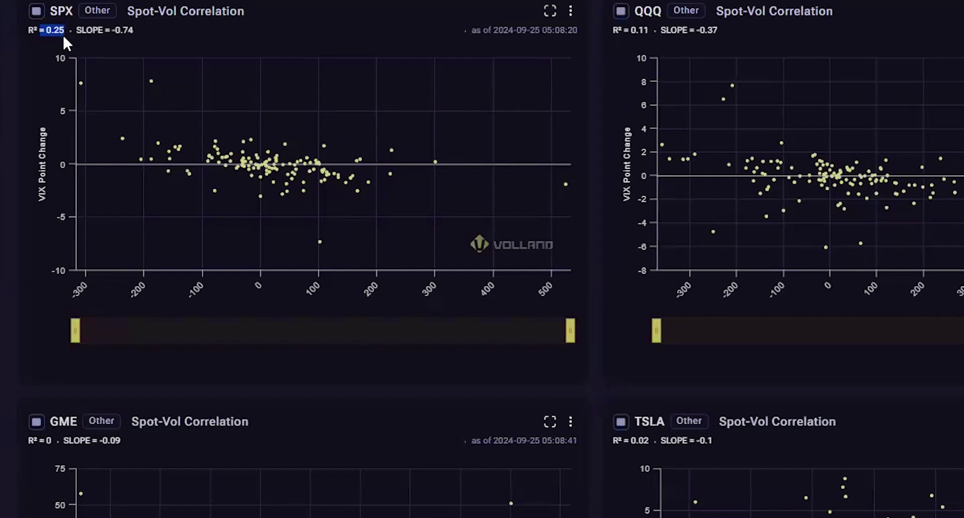
left_click(107, 31)
double_click(115, 30)
left_click(147, 36)
mouse_move(138, 63)
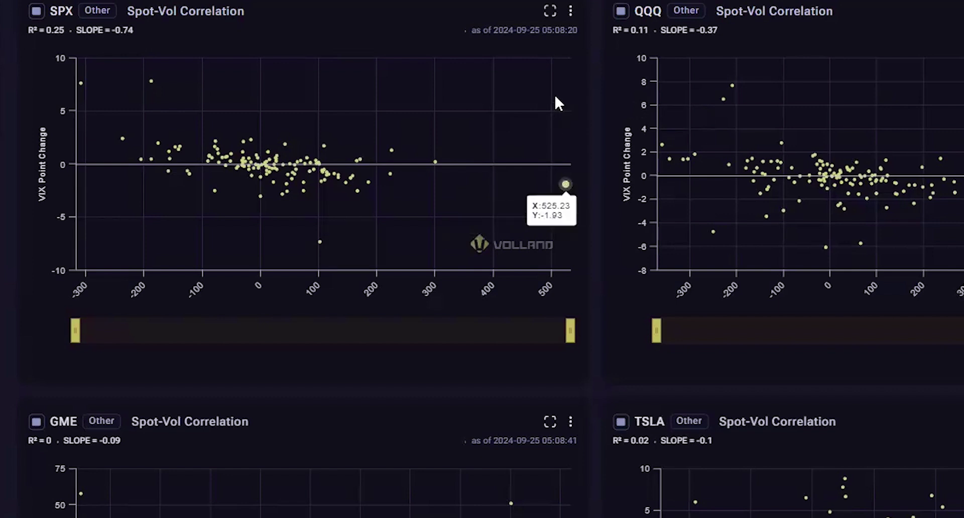
mouse_move(432, 132)
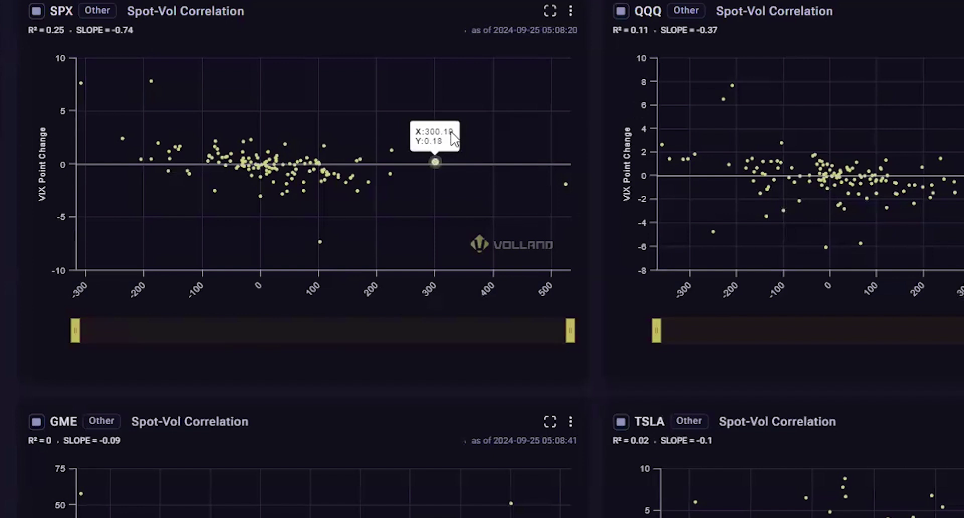
scroll(455, 144, "up", 3)
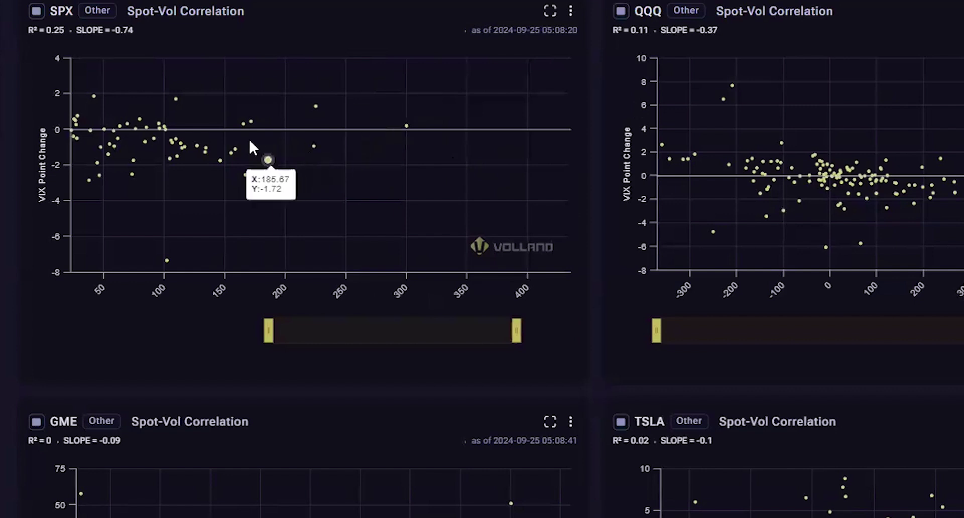
scroll(249, 146, "down", 3)
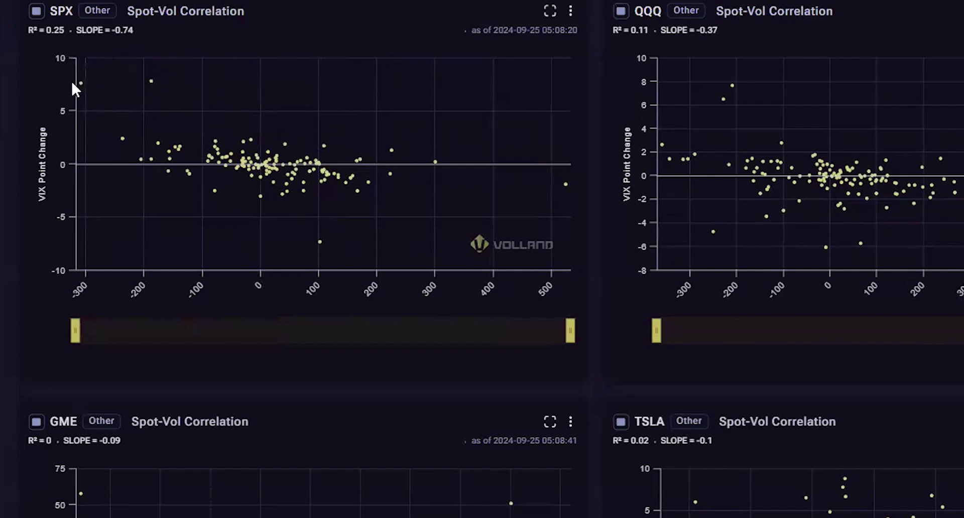
mouse_move(78, 82)
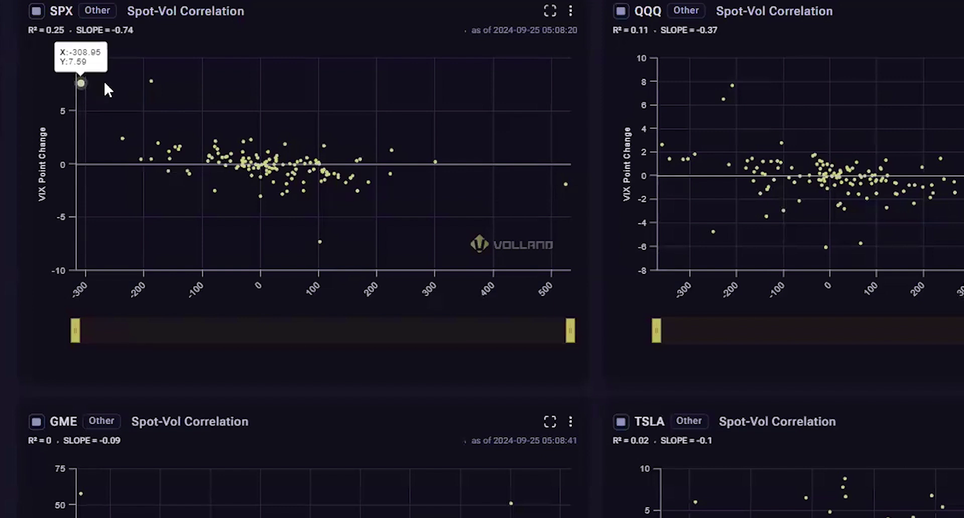
mouse_move(149, 86)
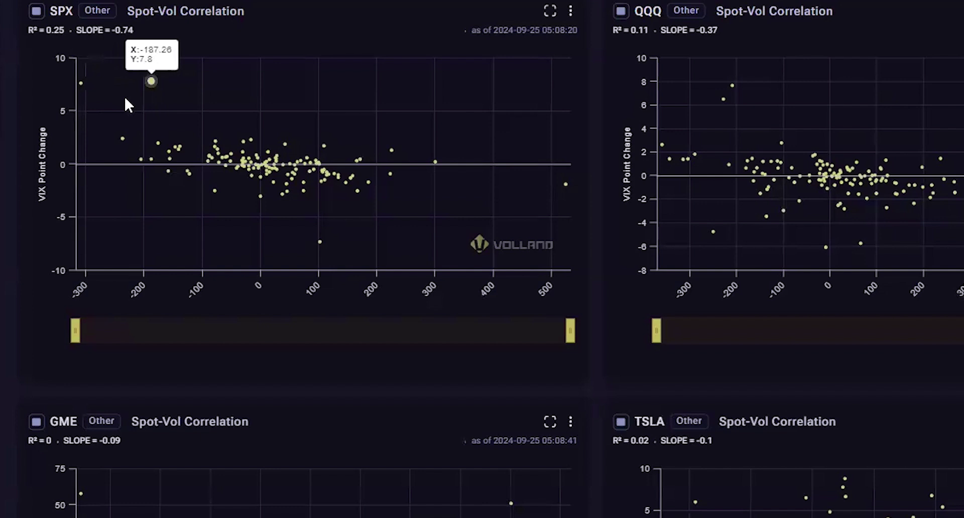
mouse_move(208, 127)
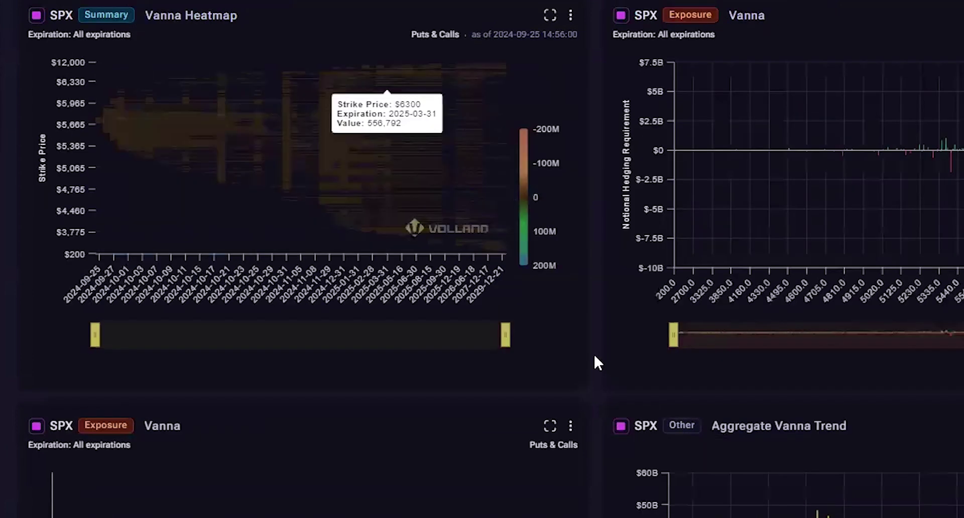
scroll(593, 353, "right", 5)
scroll(787, 173, "right", 3)
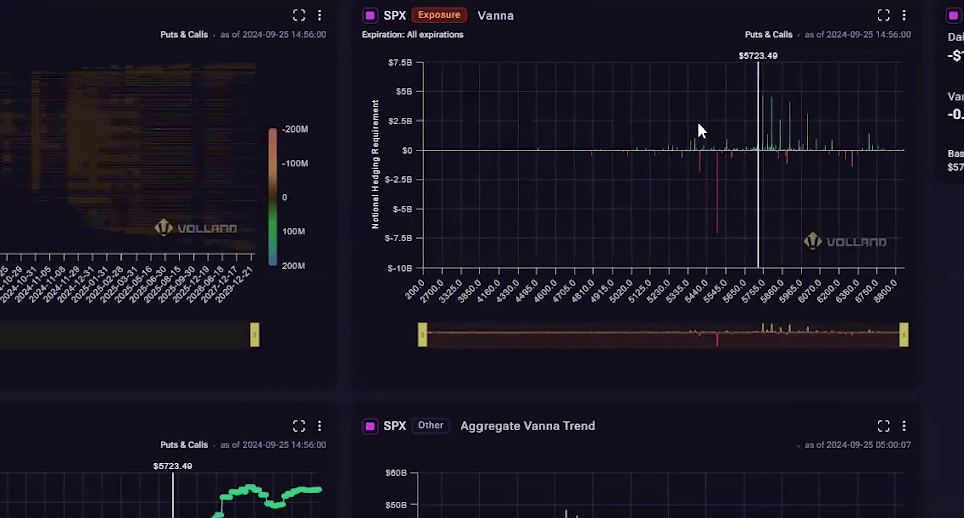
scroll(722, 139, "up", 2)
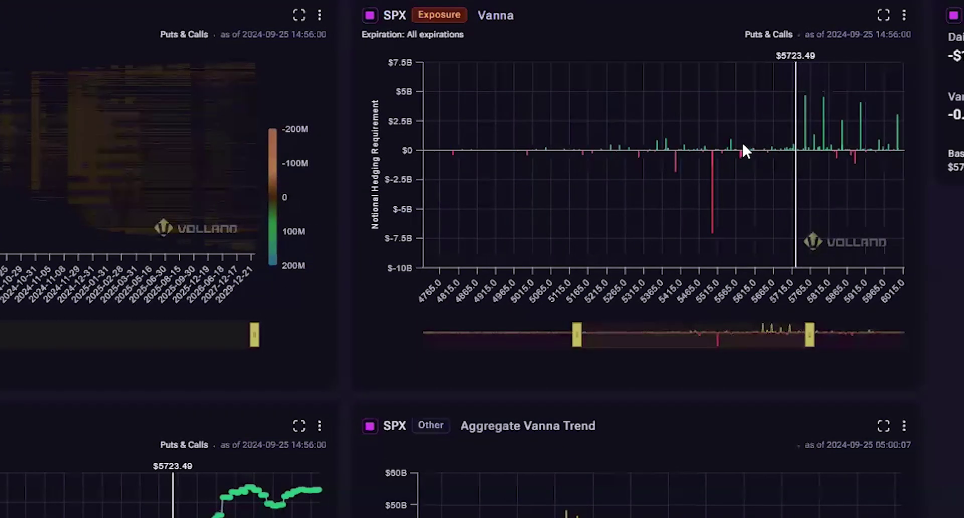
scroll(742, 141, "up", 2)
mouse_move(737, 146)
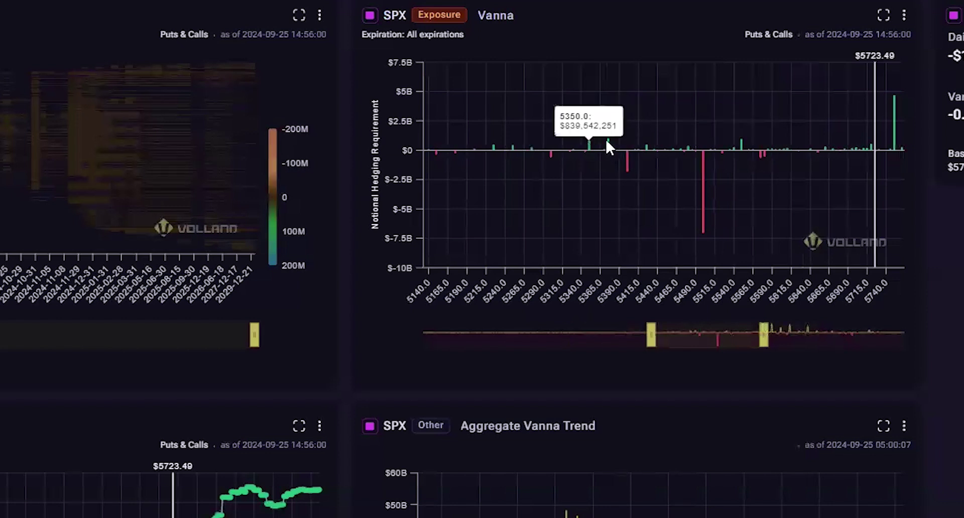
scroll(728, 145, "down", 4)
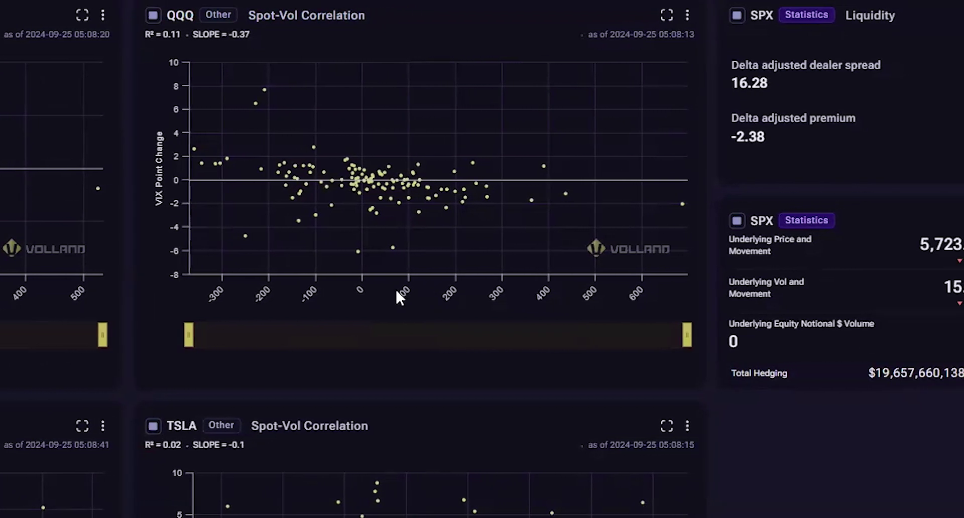
mouse_move(551, 193)
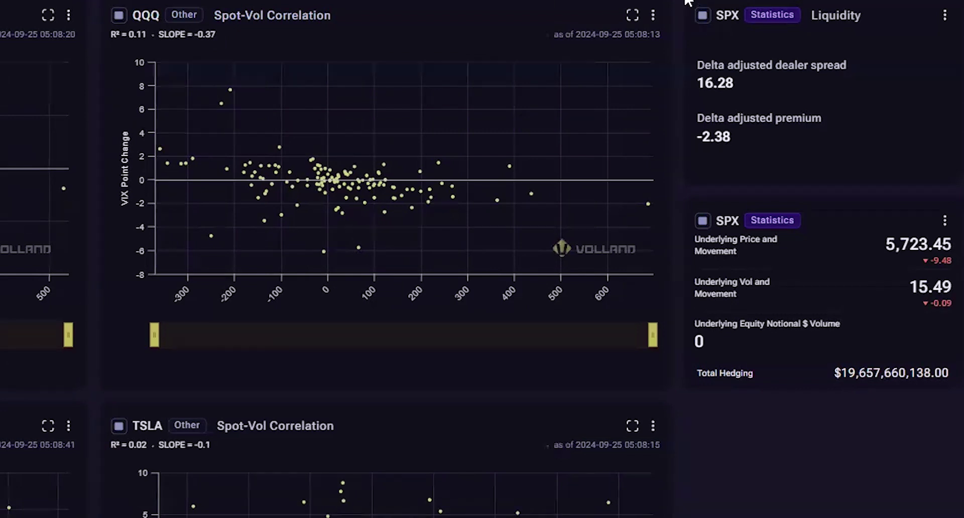
left_click_drag(874, 18, 893, 25)
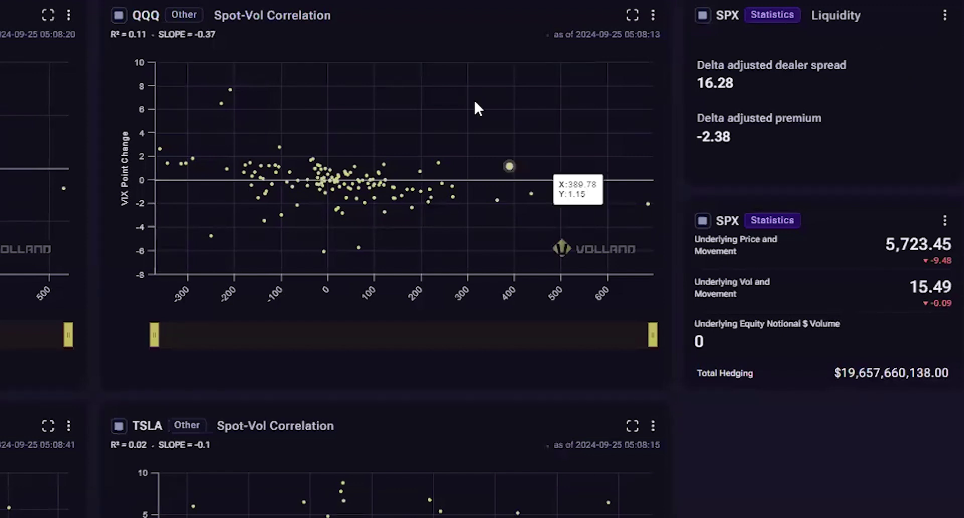
left_click_drag(106, 36, 145, 35)
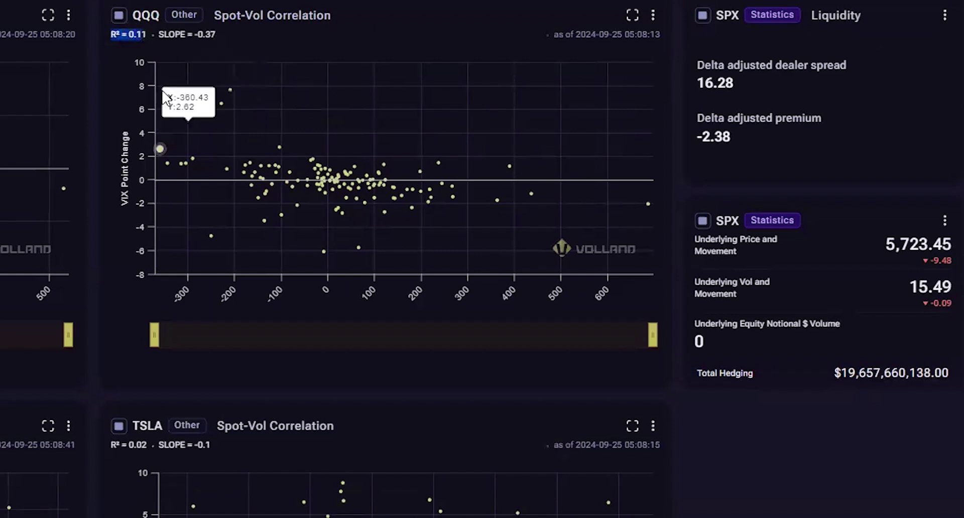
left_click_drag(91, 104, 93, 95)
left_click(109, 70)
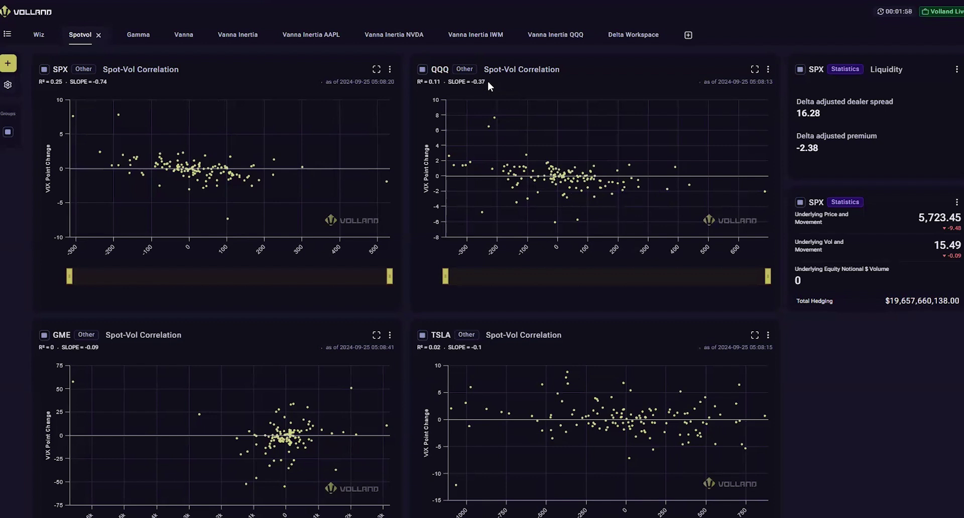
mouse_move(492, 125)
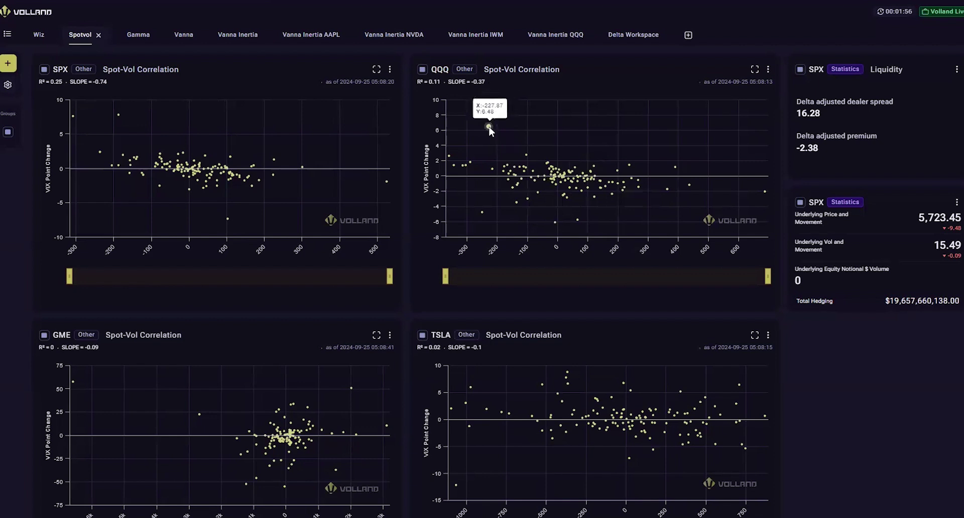
mouse_move(105, 118)
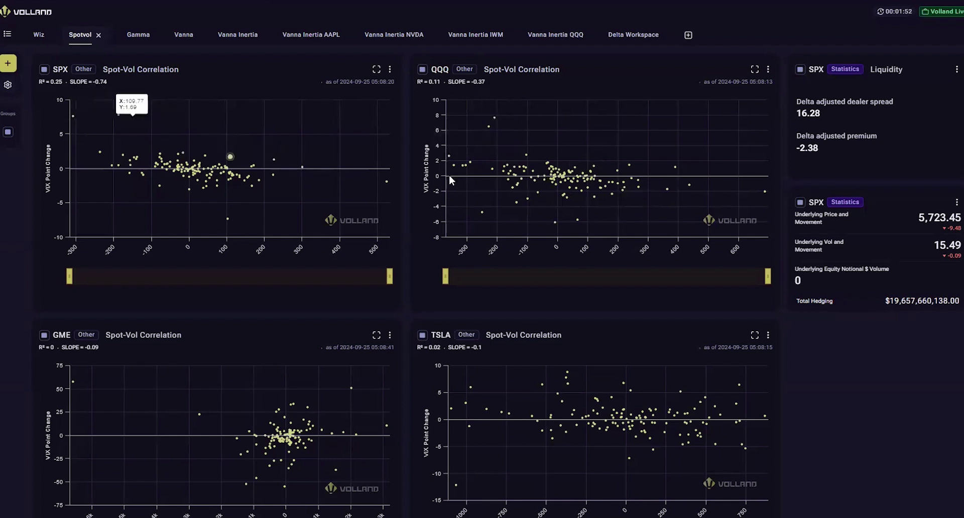
mouse_move(556, 229)
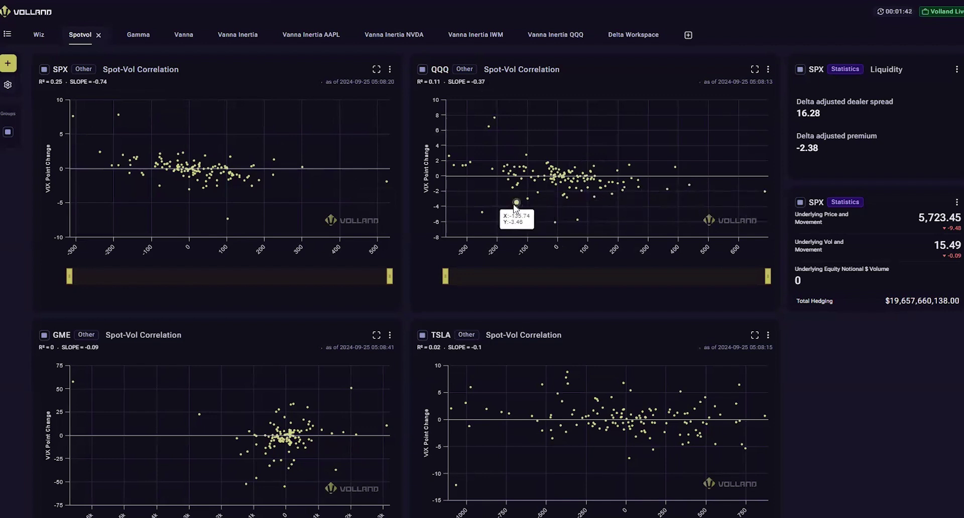
scroll(408, 243, "down", 3)
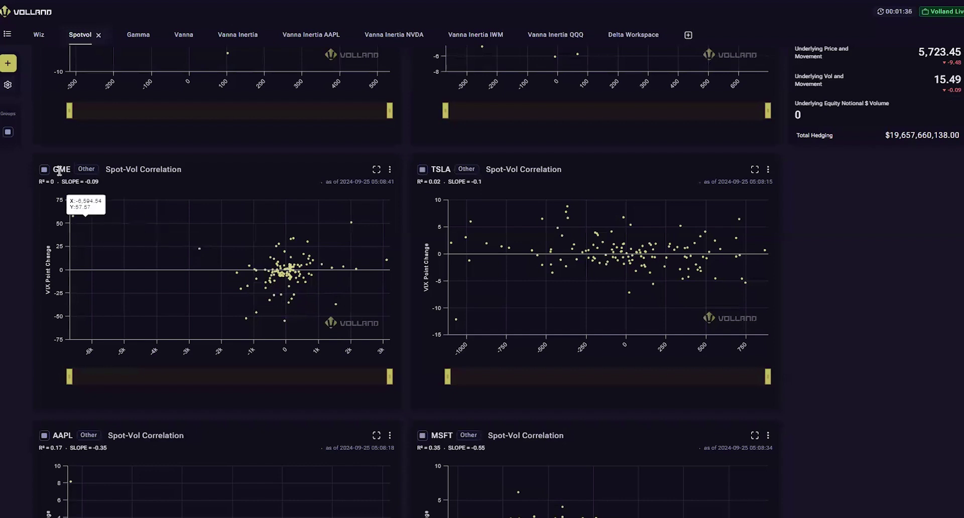
left_click_drag(37, 181, 56, 187)
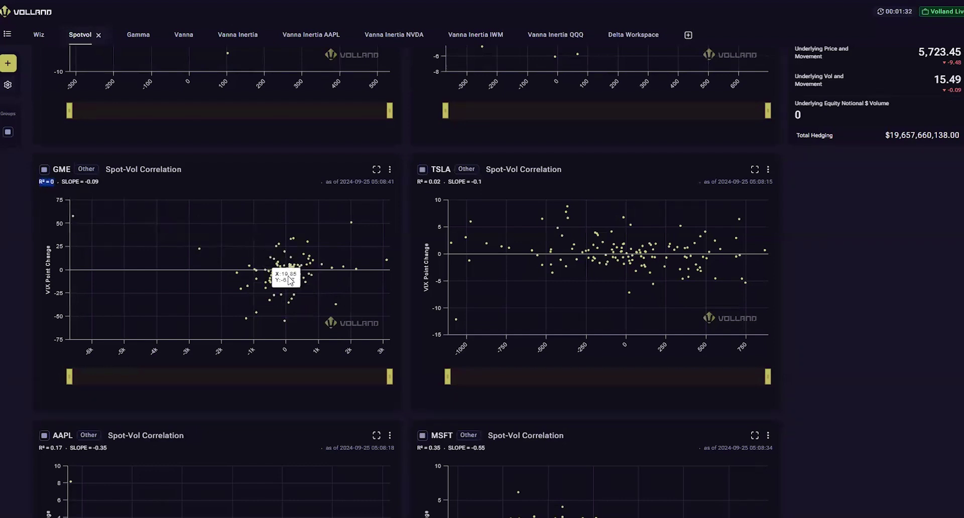
left_click(268, 178)
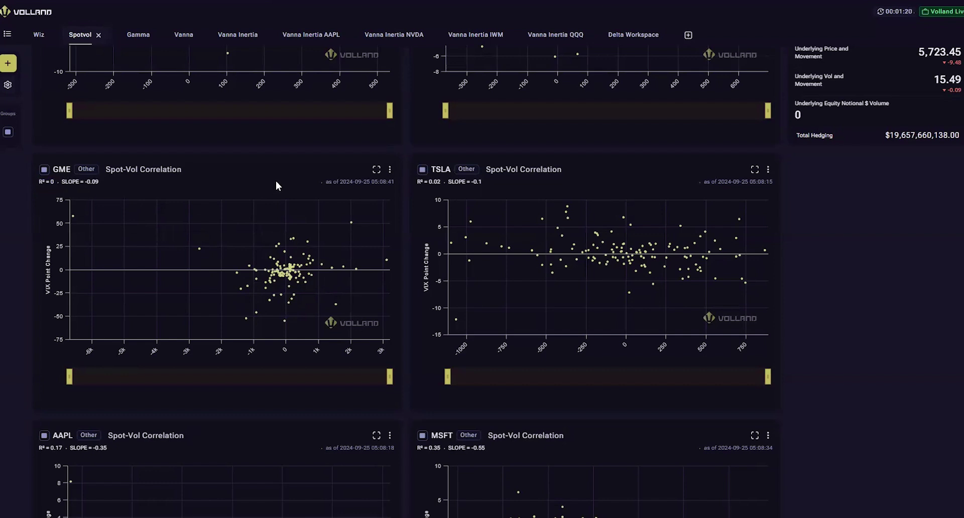
mouse_move(350, 215)
mouse_move(288, 292)
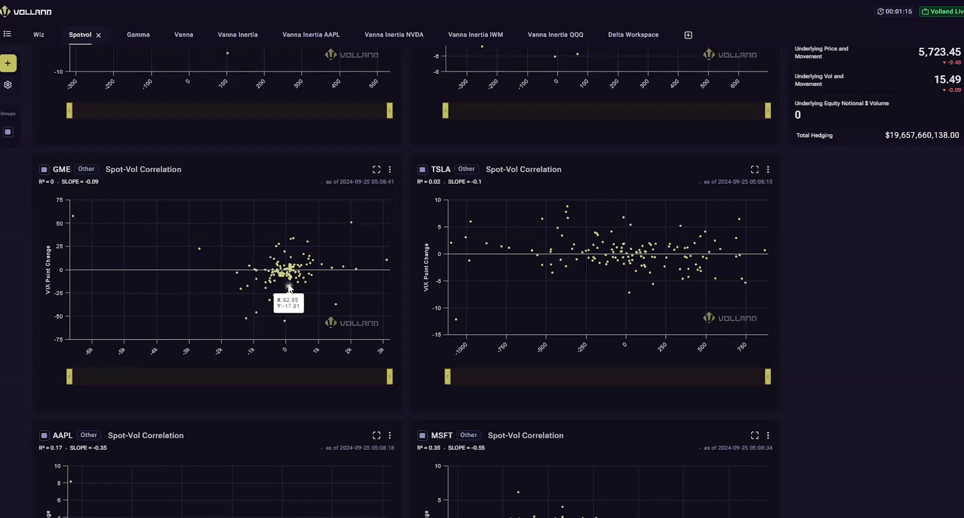
mouse_move(287, 273)
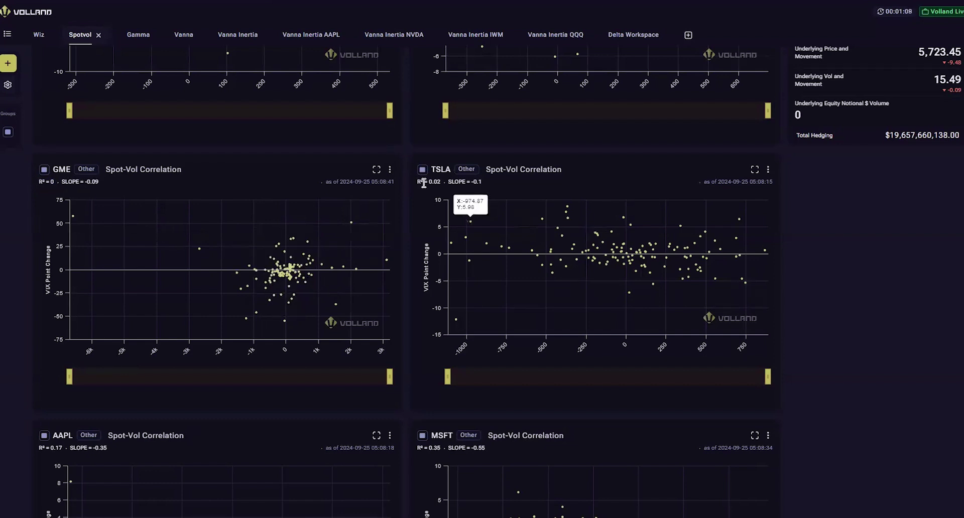
scroll(804, 282, "down", 1)
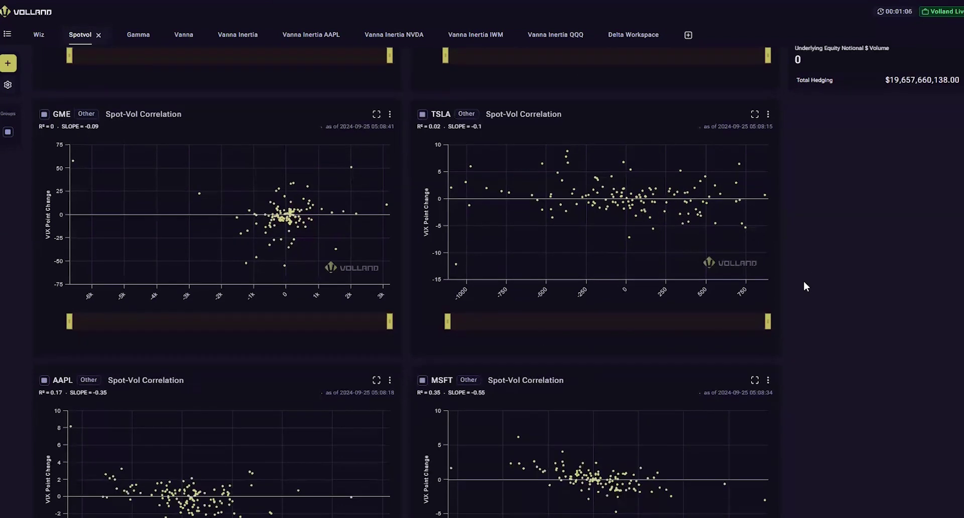
scroll(803, 281, "up", 1)
mouse_move(541, 275)
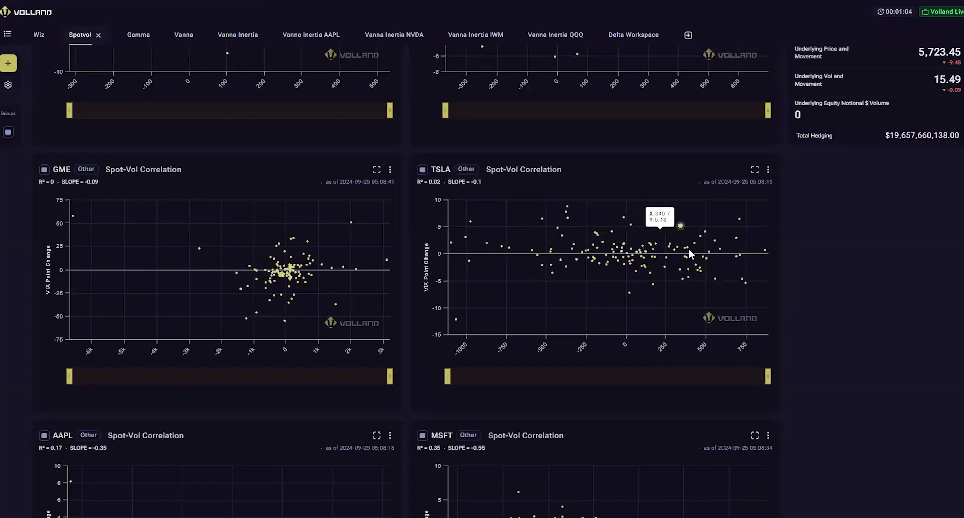
mouse_move(447, 279)
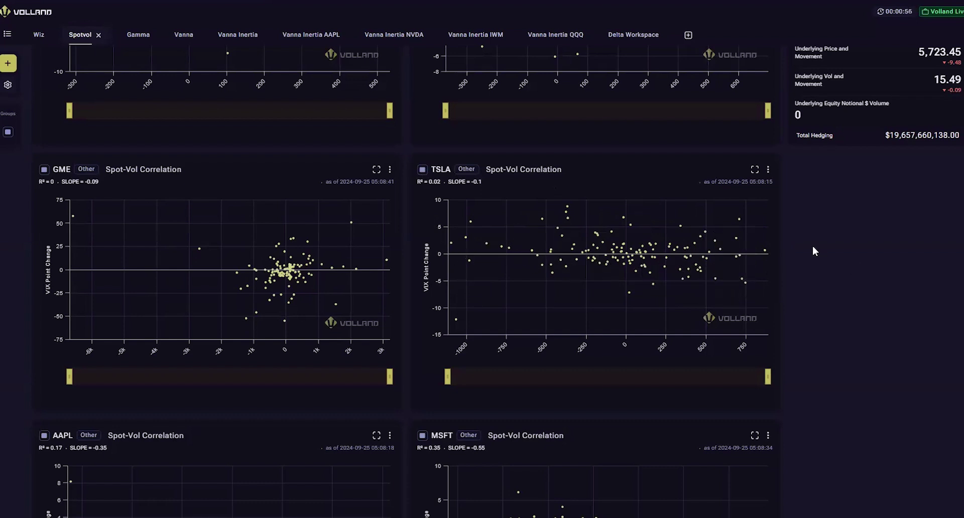
scroll(813, 245, "down", 5)
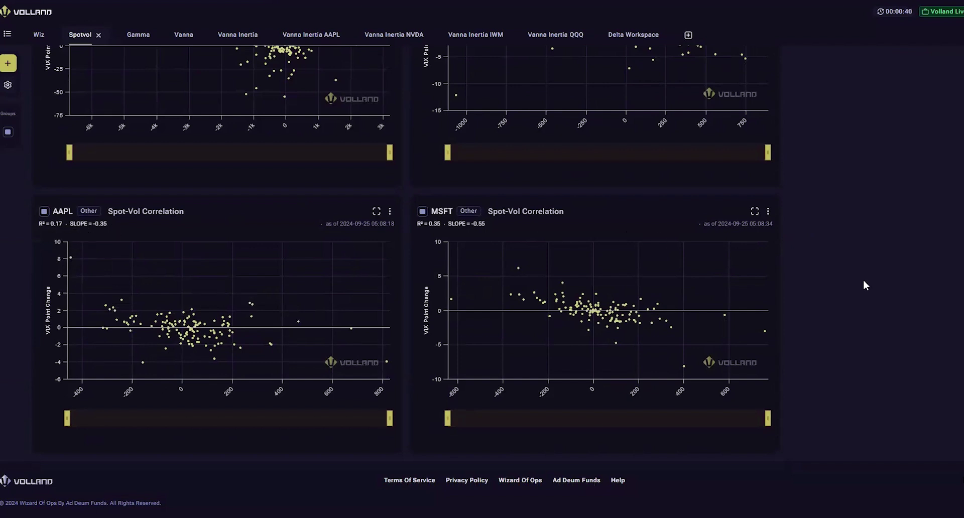
scroll(862, 280, "up", 4)
scroll(862, 279, "up", 3)
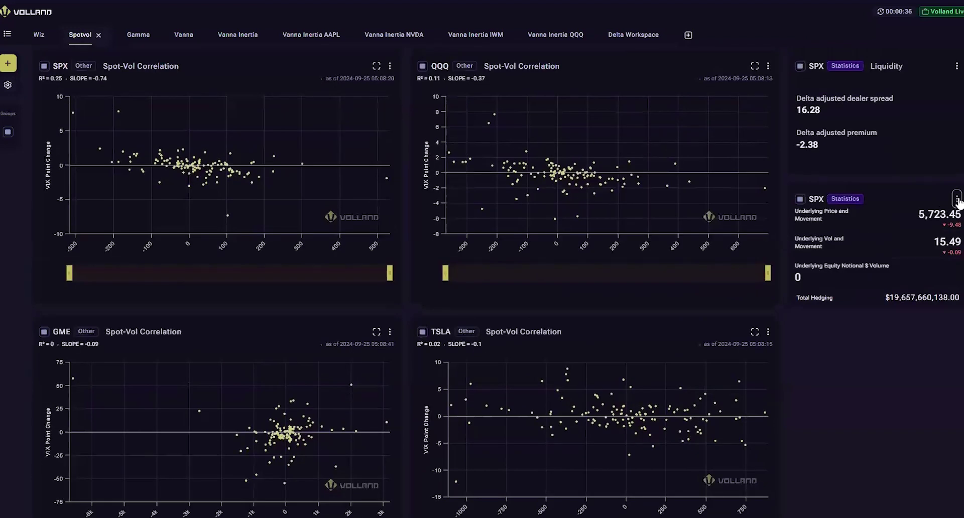
Step: Change the second Statistics widget's ticker from SPX to AAPL and save
left_click(956, 199)
left_click(911, 224)
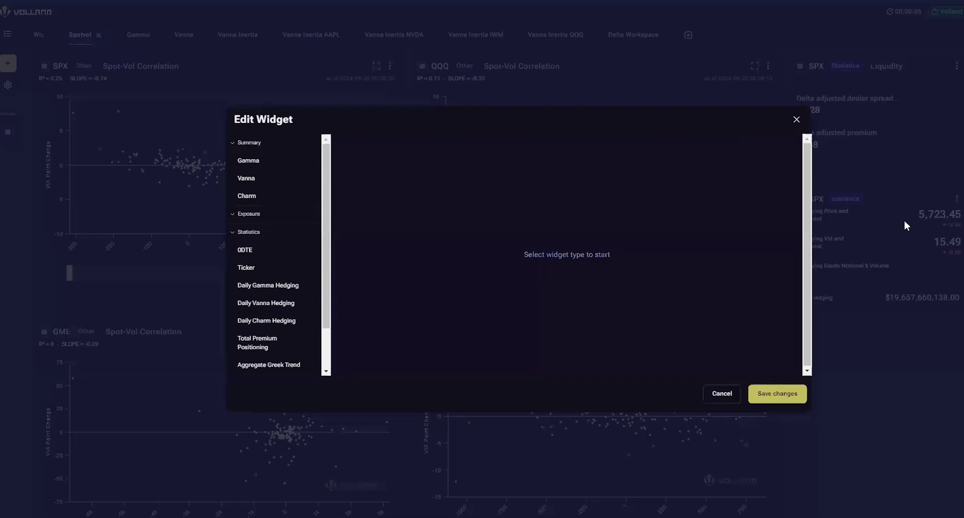
left_click(424, 170)
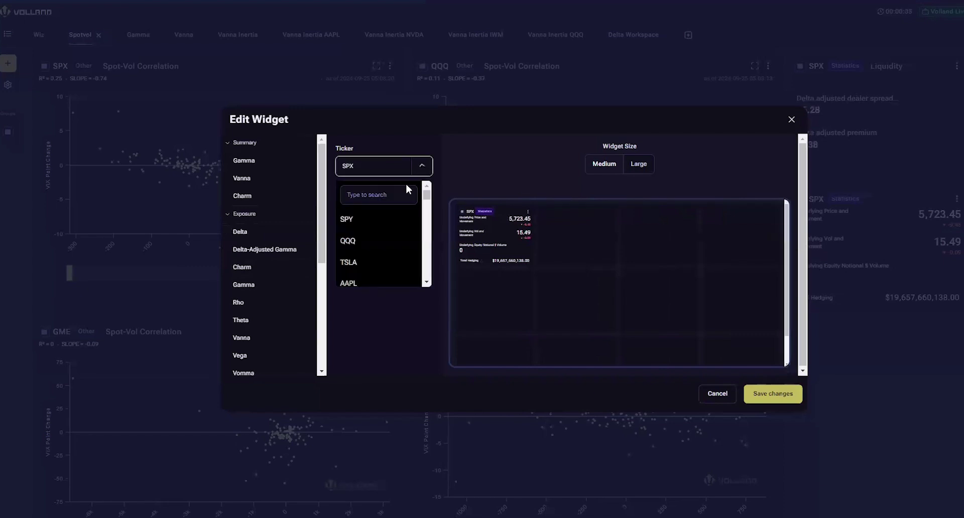
left_click(345, 281)
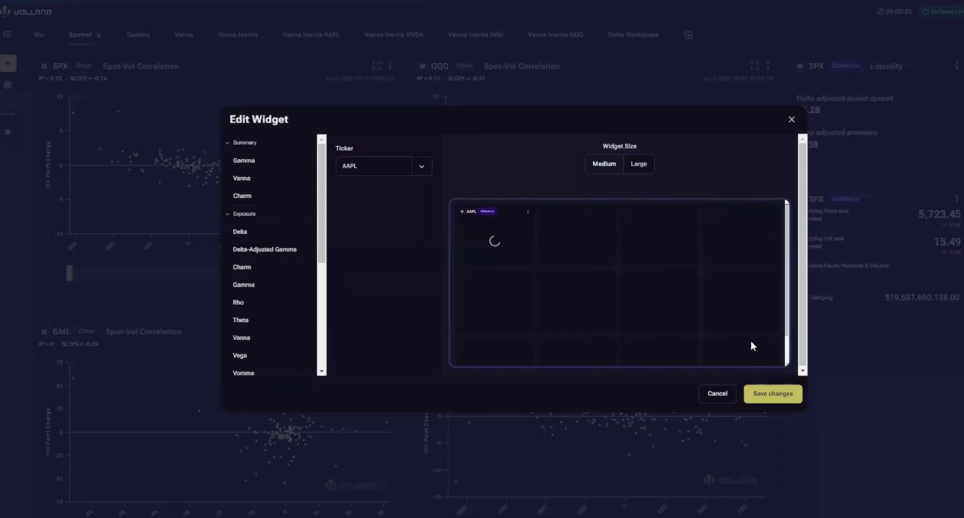
left_click(774, 394)
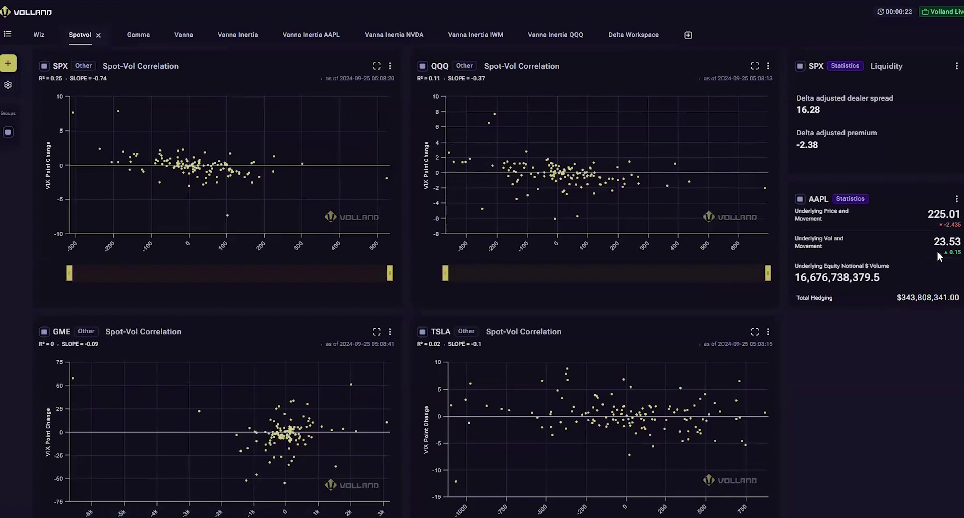
scroll(934, 419, "down", 8)
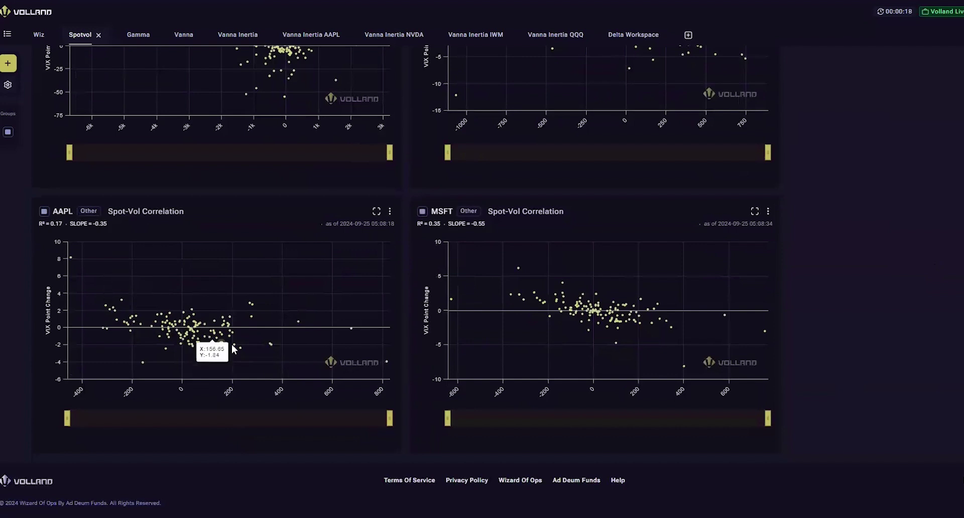
scroll(916, 293, "up", 7)
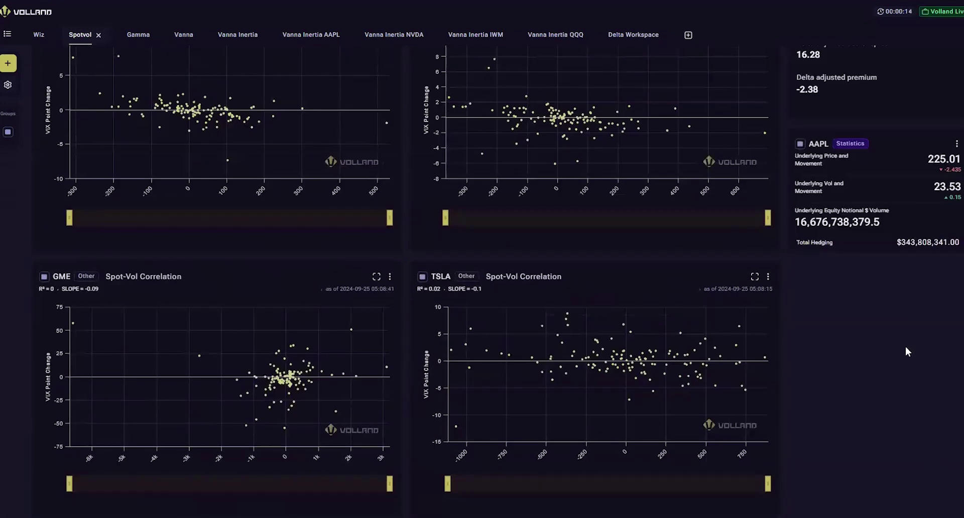
scroll(872, 327, "down", 7)
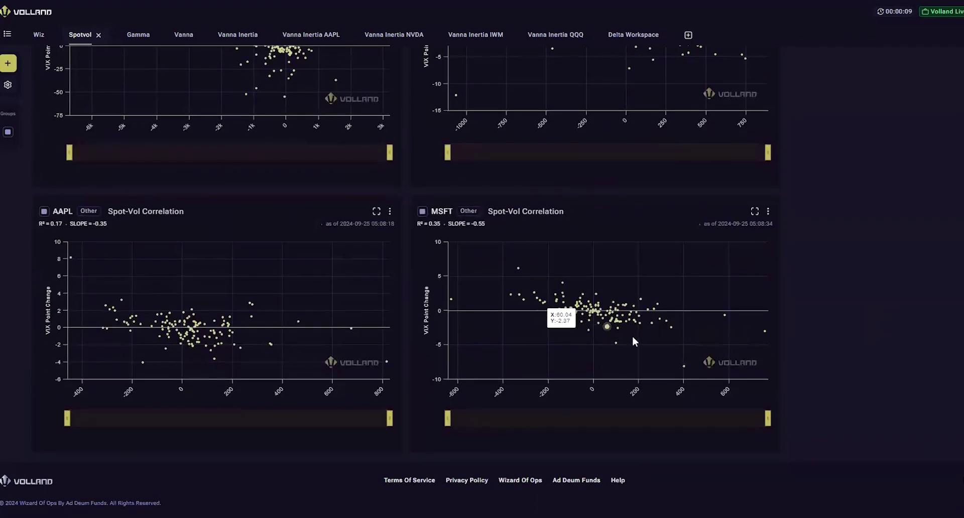
scroll(748, 336, "up", 7)
Step: Duplicate the AAPL Statistics widget in the side column
left_click(957, 145)
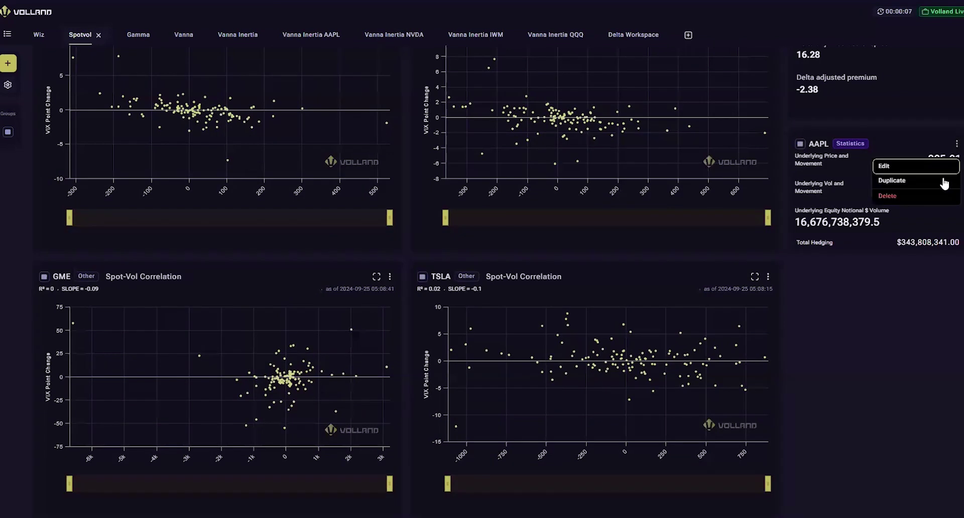
left_click(928, 185)
scroll(889, 305, "down", 5)
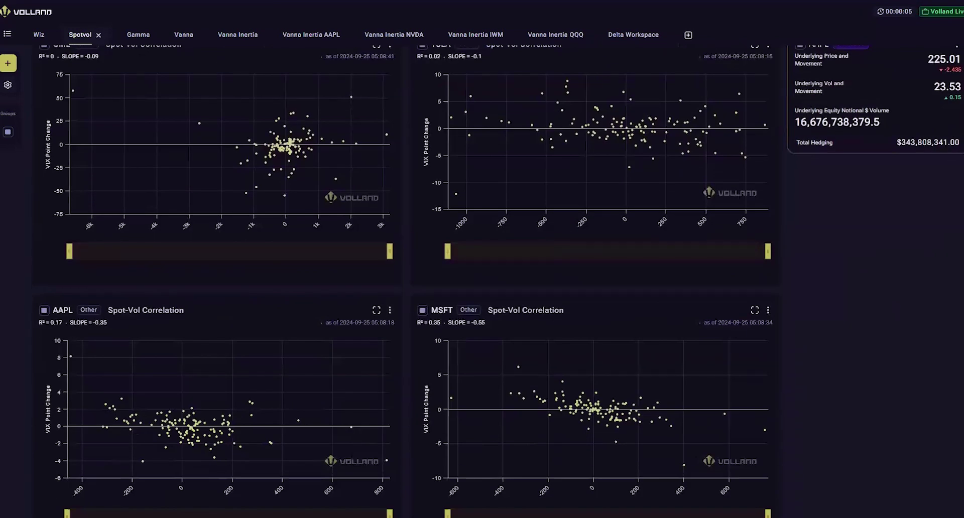
scroll(890, 305, "up", 3)
Step: Switch the copied Statistics widget's ticker to MSFT and save it
left_click(956, 154)
left_click(883, 177)
left_click(410, 174)
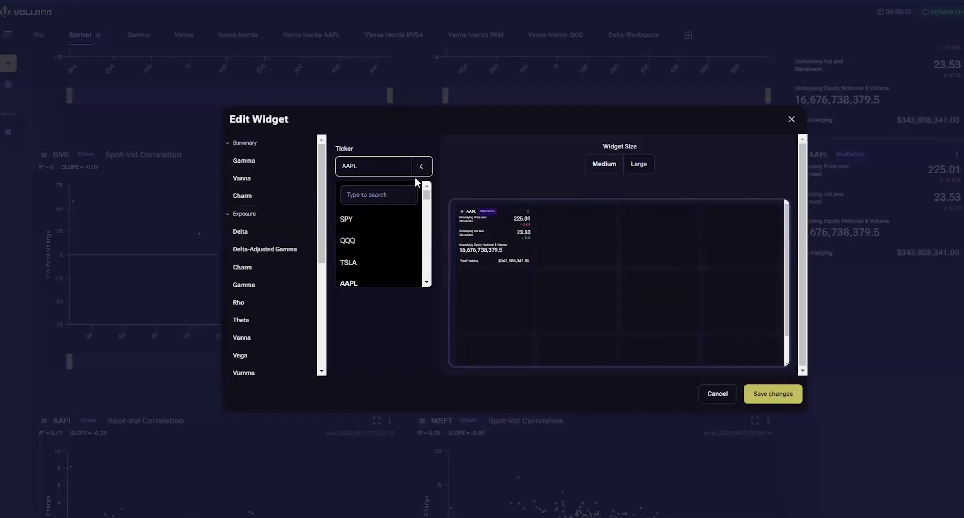
scroll(369, 256, "down", 4)
scroll(369, 256, "down", 4)
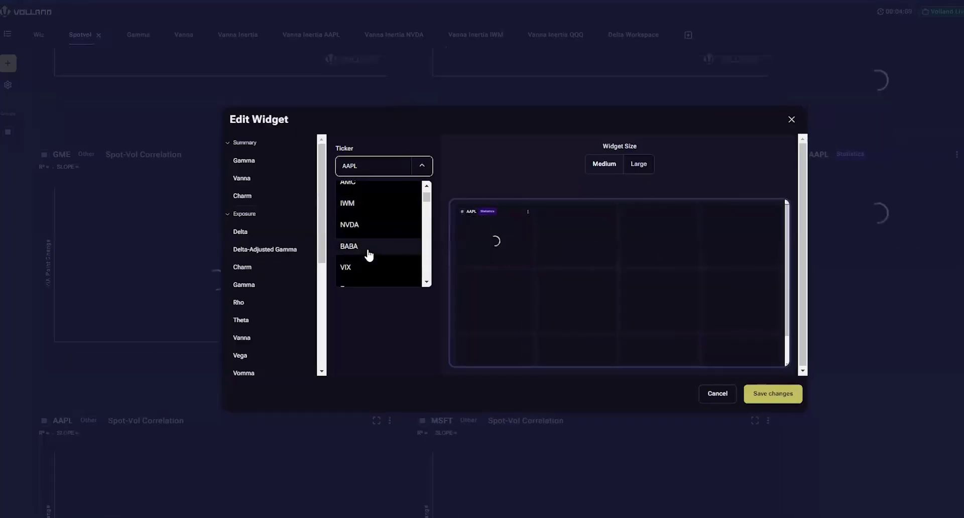
left_click(360, 200)
left_click(773, 394)
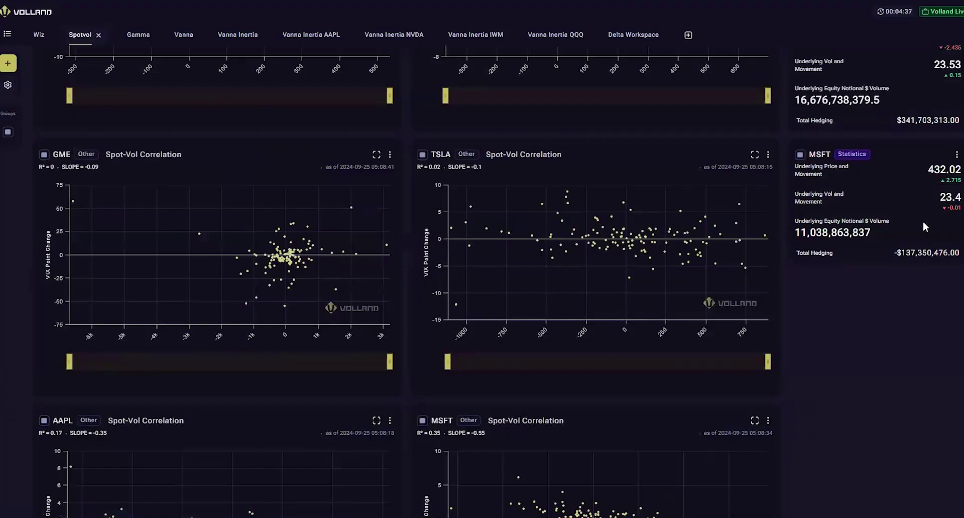
scroll(875, 320, "down", 2)
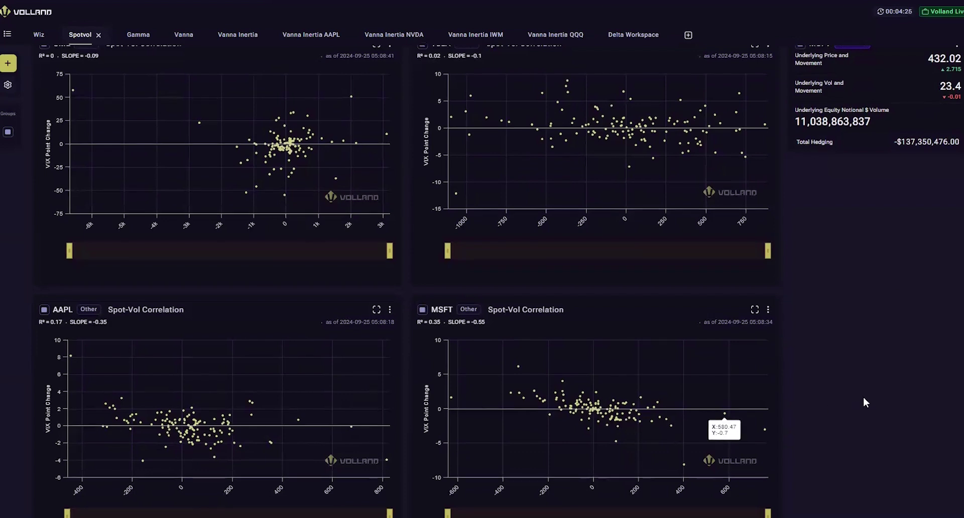
scroll(863, 396, "down", 2)
left_click_drag(418, 220, 439, 218)
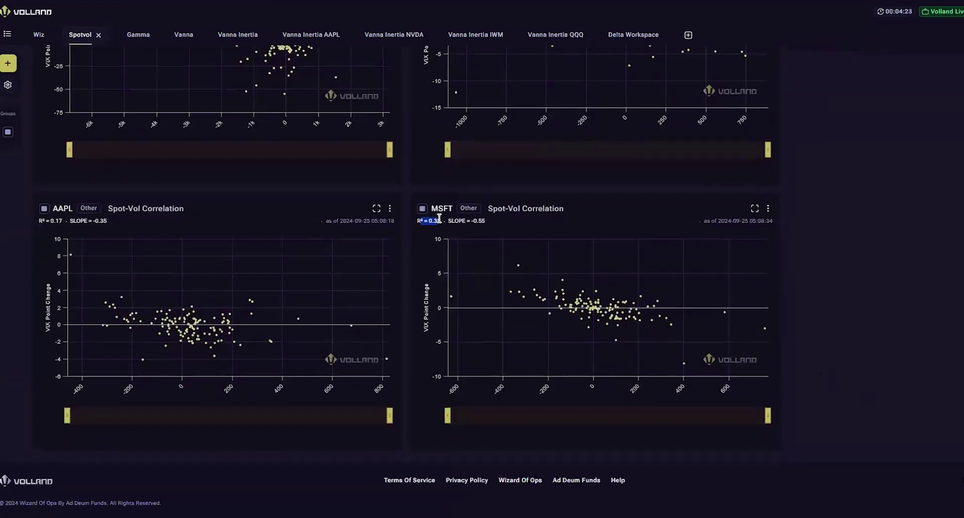
scroll(832, 263, "up", 8)
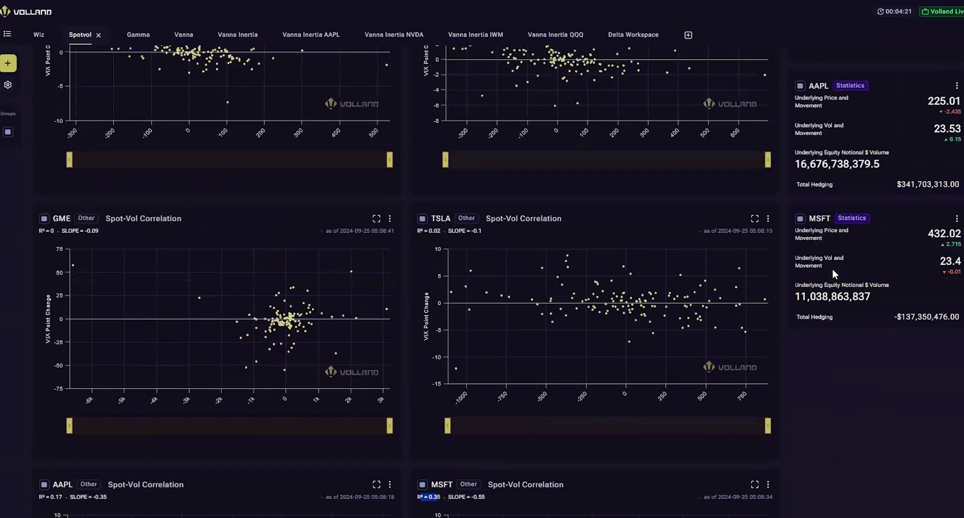
scroll(831, 273, "down", 8)
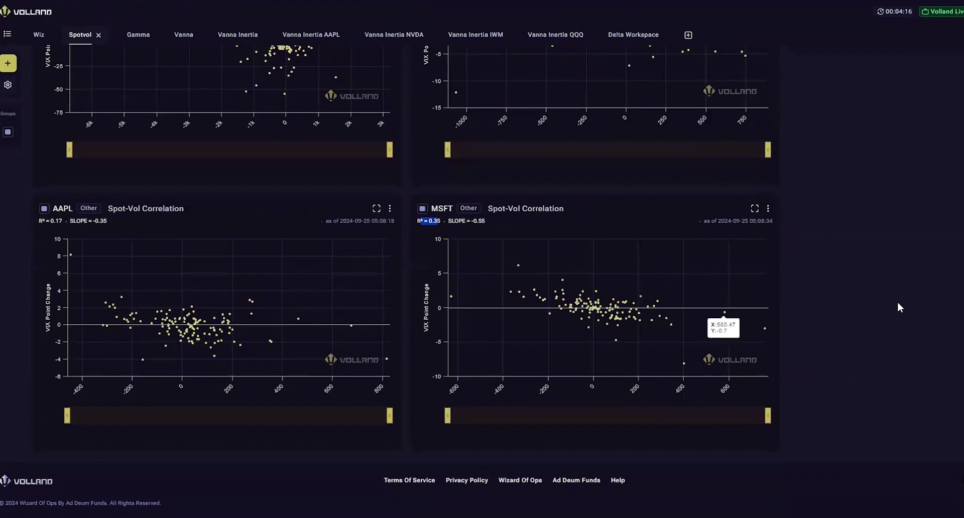
scroll(898, 303, "up", 3)
scroll(899, 305, "up", 4)
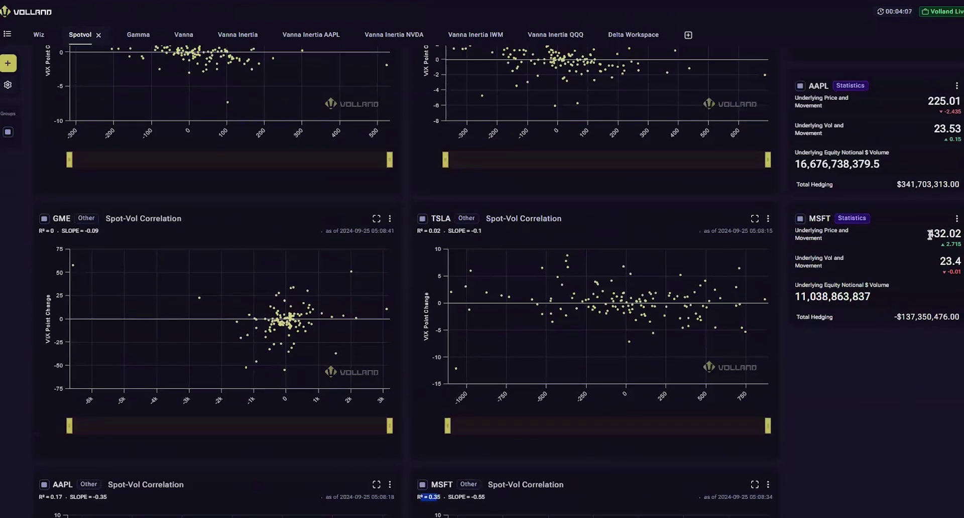
scroll(860, 338, "down", 5)
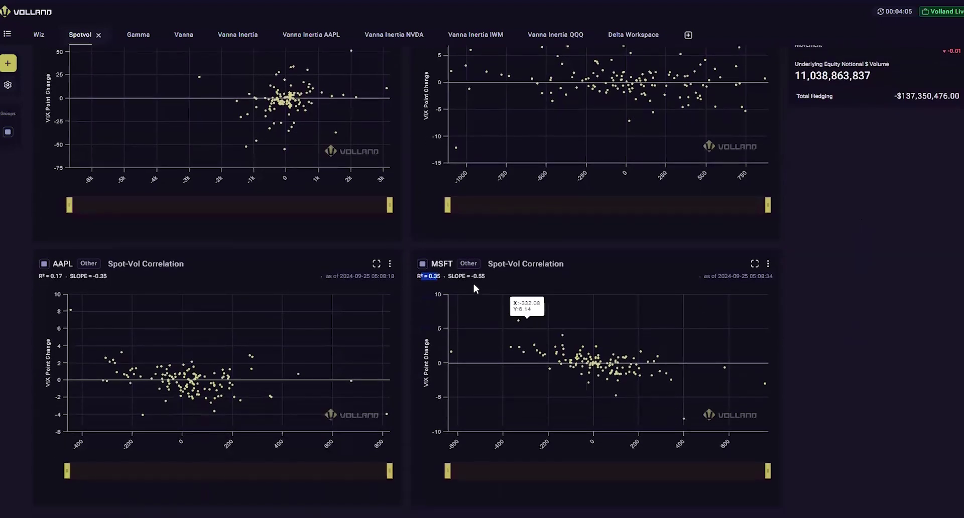
left_click_drag(448, 276, 485, 276)
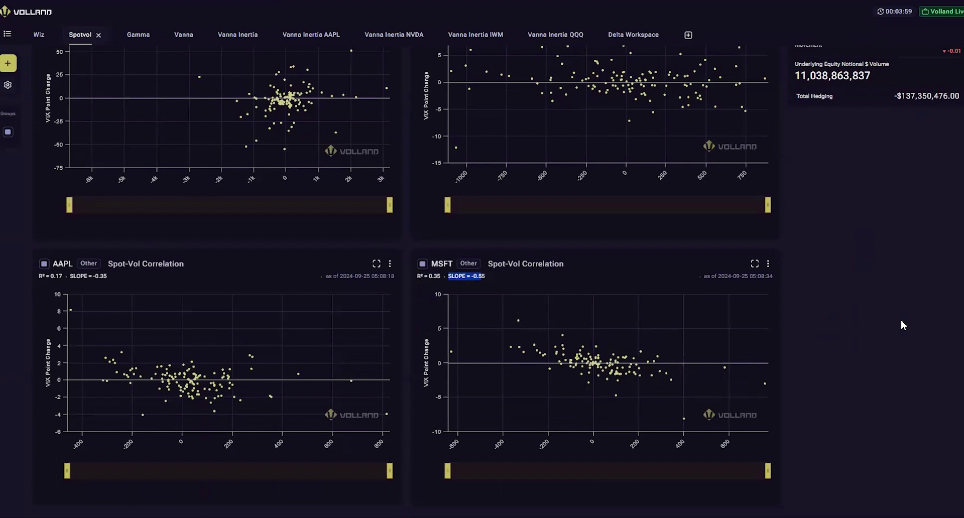
scroll(881, 290, "up", 3)
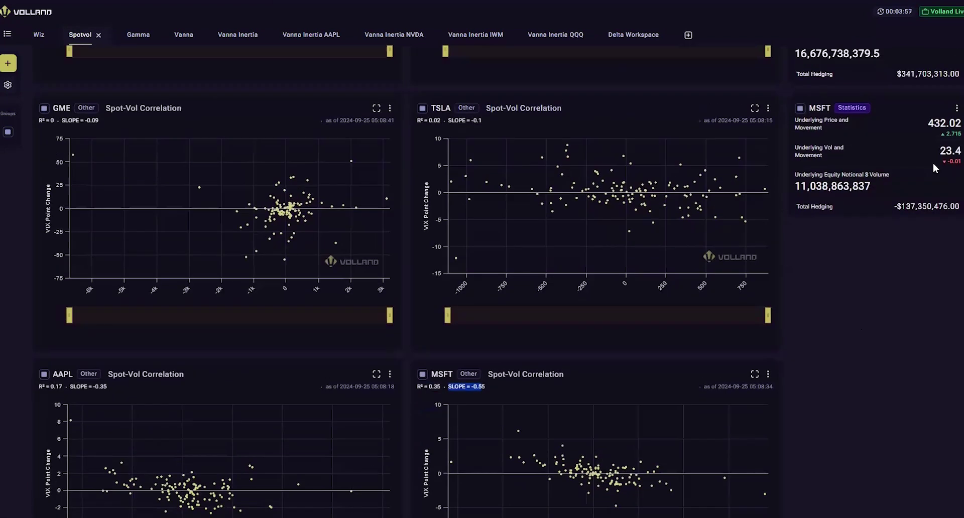
left_click_drag(932, 159, 962, 164)
scroll(882, 320, "down", 4)
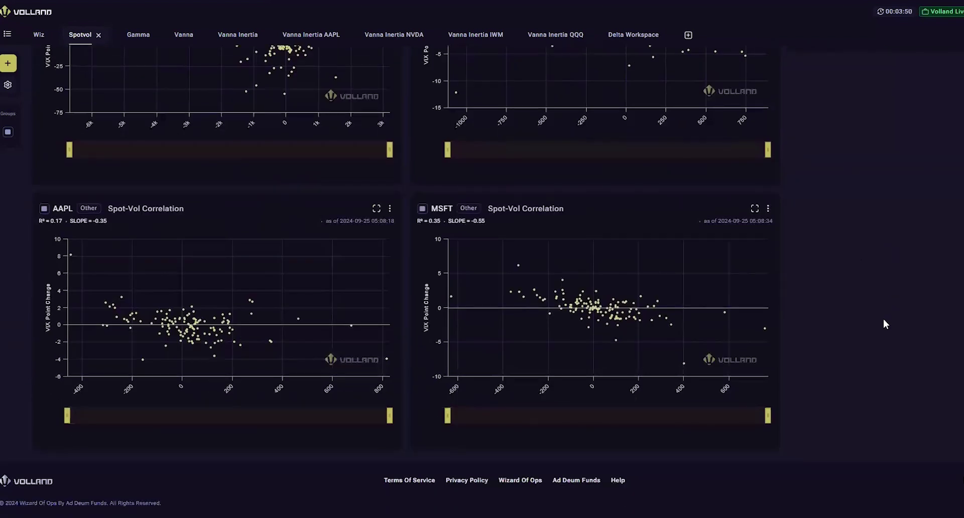